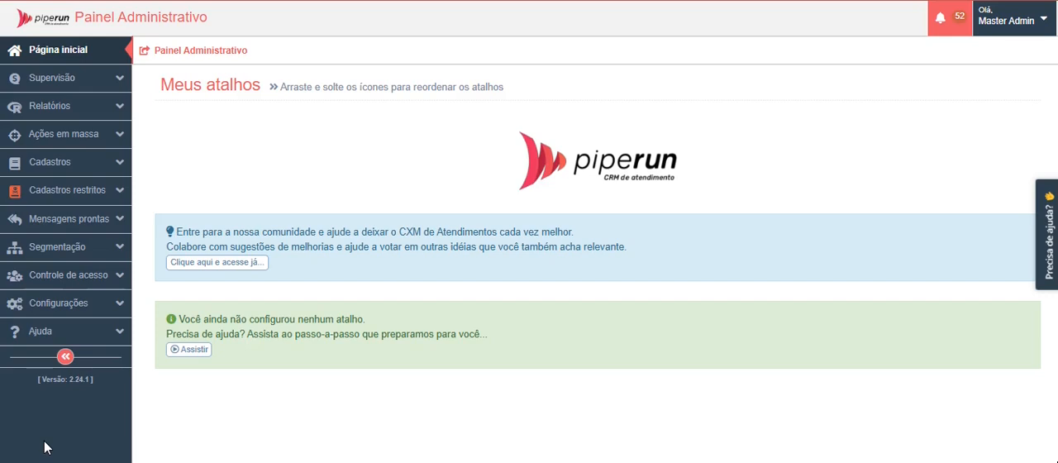
Step: Add a new list in the callback forms list configuration, with the description "Situação da negociação"
left_click(73, 172)
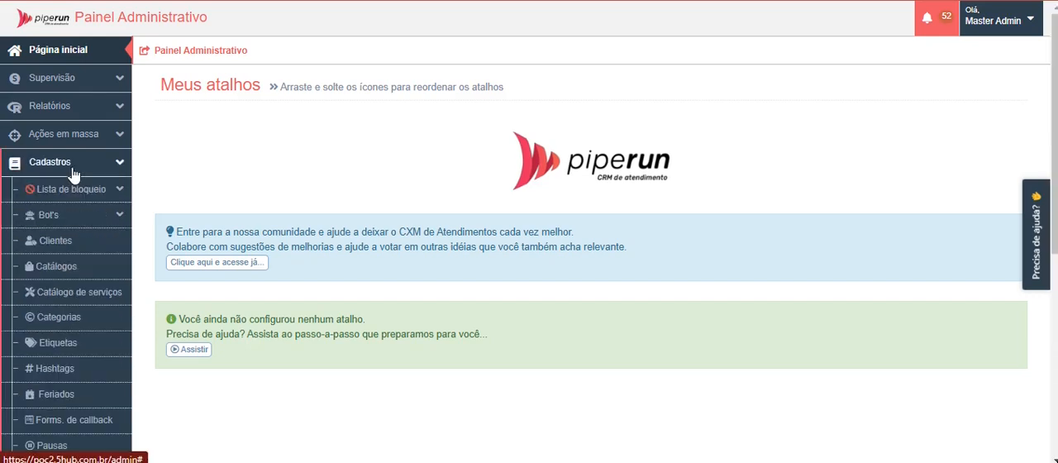
left_click(99, 420)
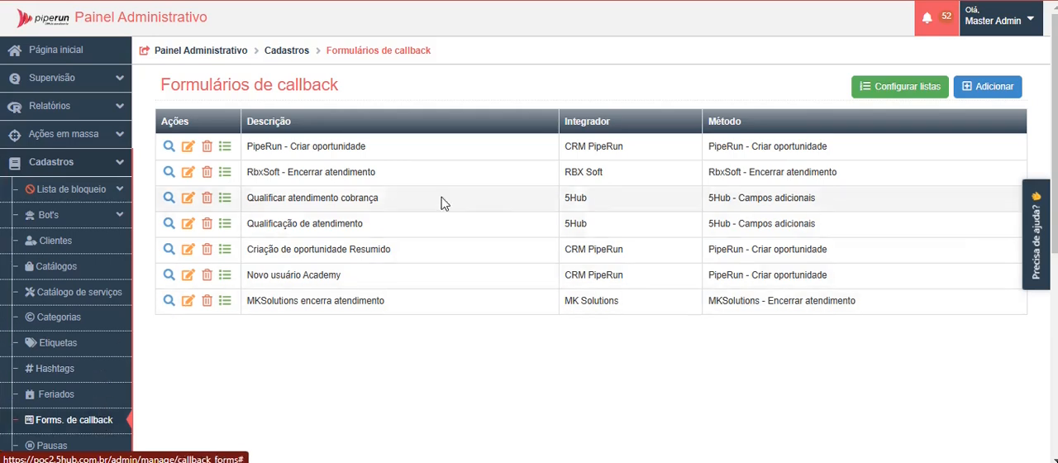
left_click(875, 87)
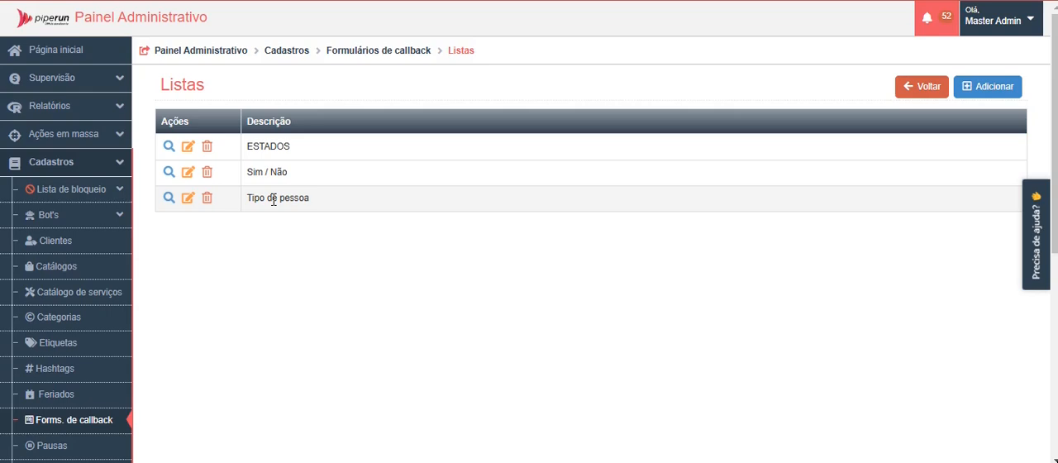
left_click(981, 91)
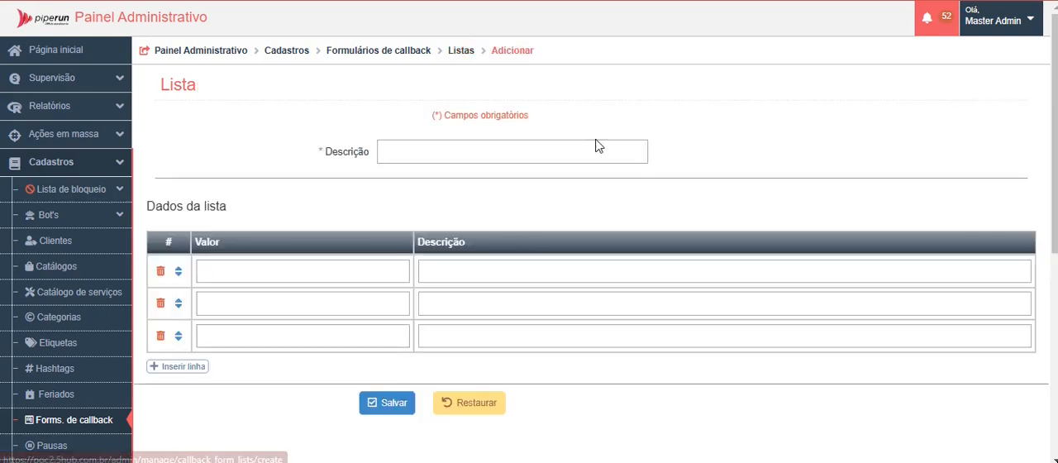
left_click(446, 150)
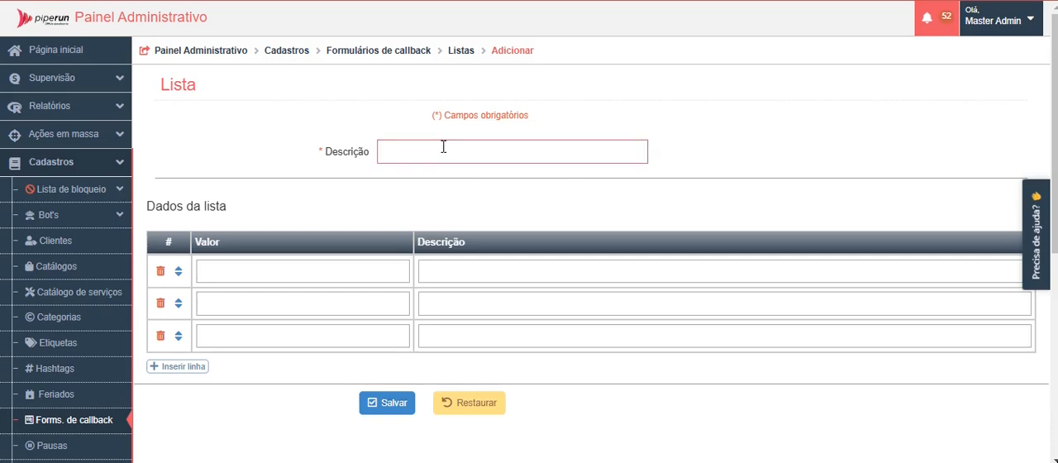
type("Situação da negociação")
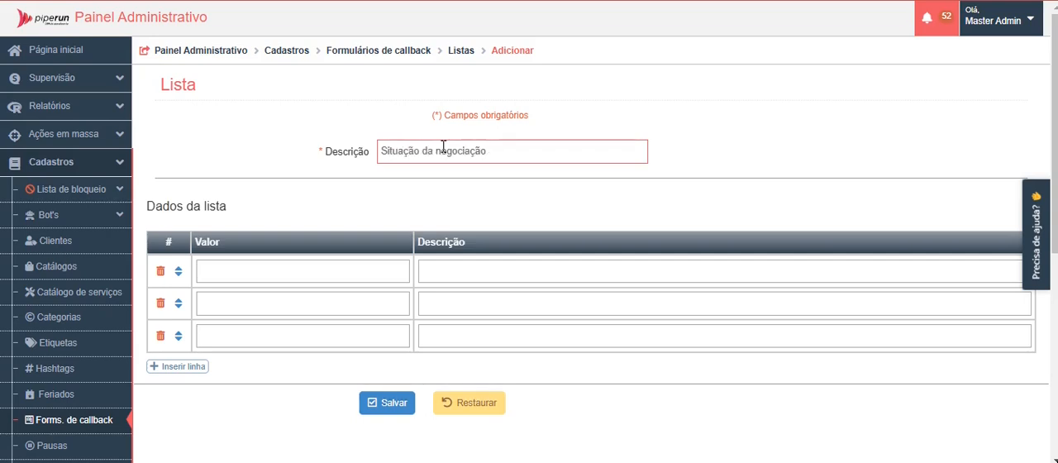
Step: Fill the first list row with "Venda realizada" as both value and description
left_click(283, 267)
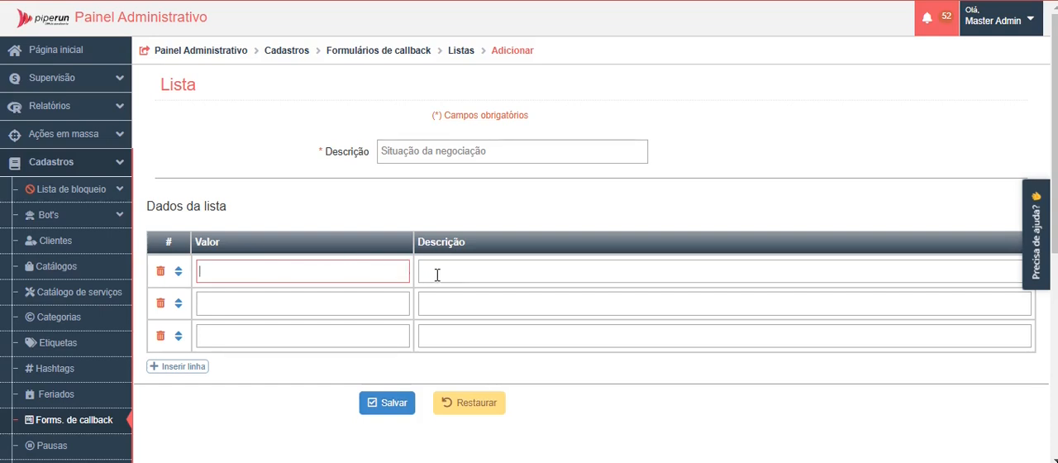
type("Venda realizada")
left_click(468, 270)
type("Ver")
key("BackSpace")
type("nda realizada")
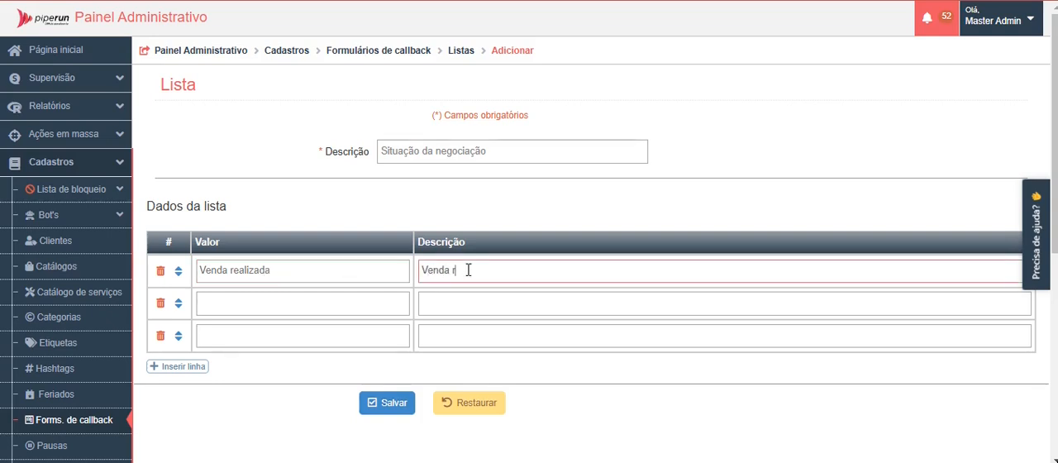
Step: Fill the second list row with the value "Orçamento" and the description "Cliente realizando orçamento"
left_click(317, 308)
type("Or")
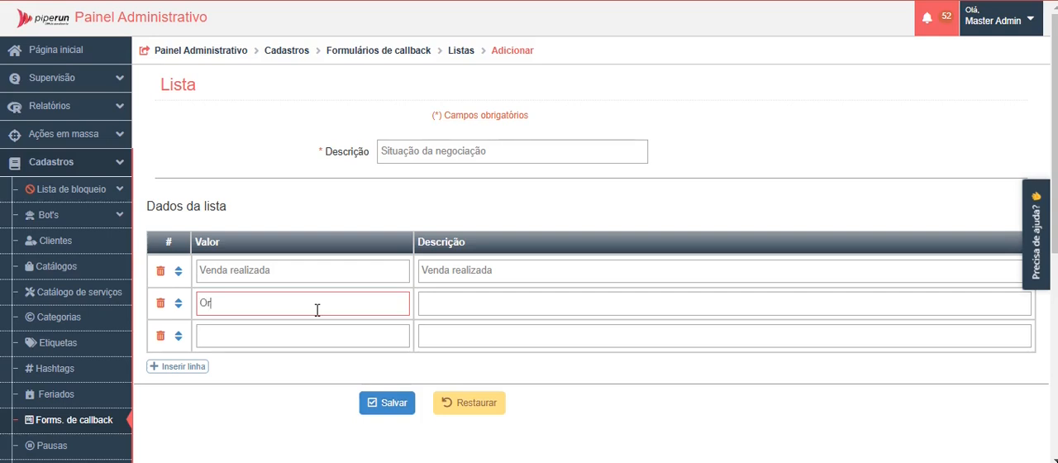
type("çamento")
left_click(493, 306)
type("Cliente realizando orçamento")
Step: Fill the third list row with "Venda não realizada" as both value and description
left_click(281, 343)
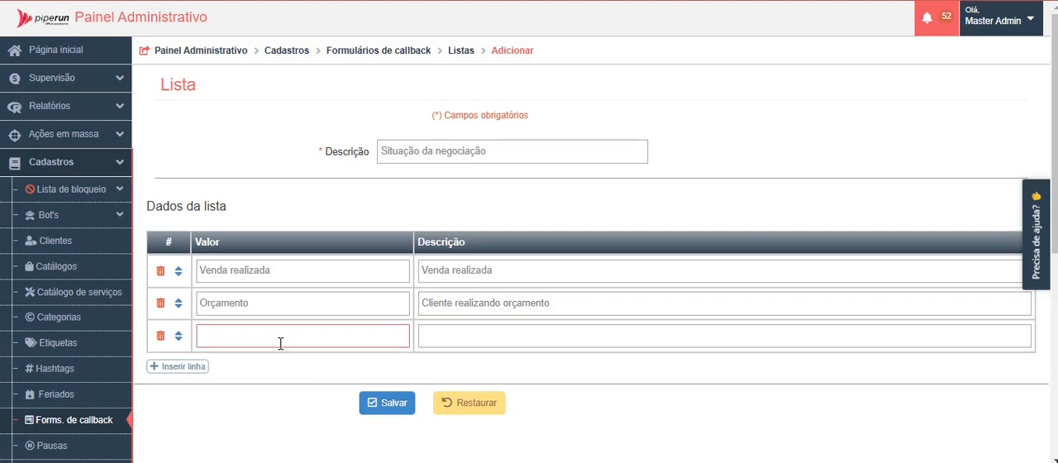
type("Venda não realizada")
left_click(456, 340)
type("Venda não realizada")
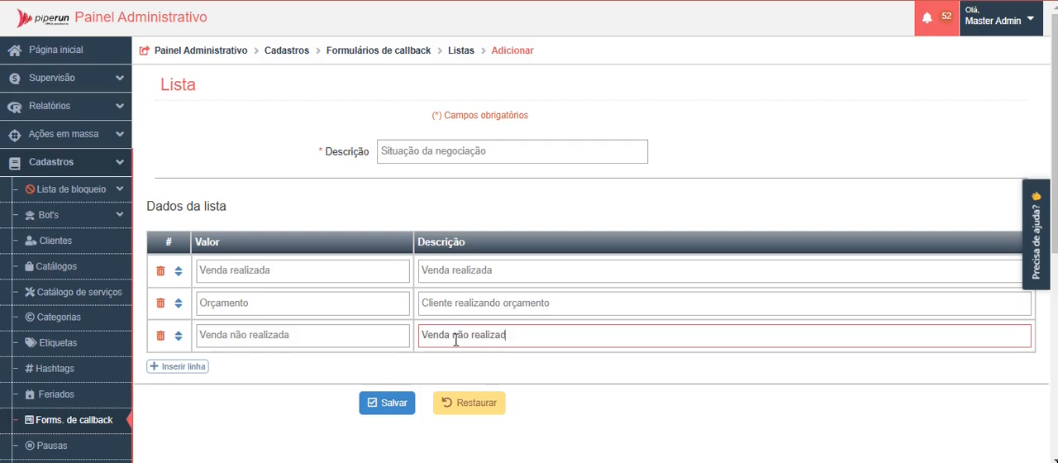
Step: Insert and remove an extra list row, move "Venda realizada" below "Orçamento", and save the list
left_click(181, 368)
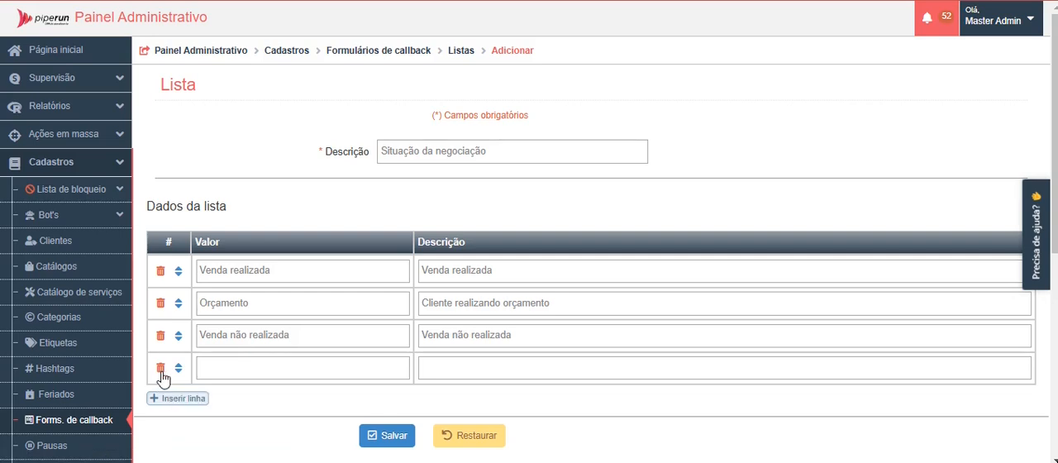
left_click(162, 371)
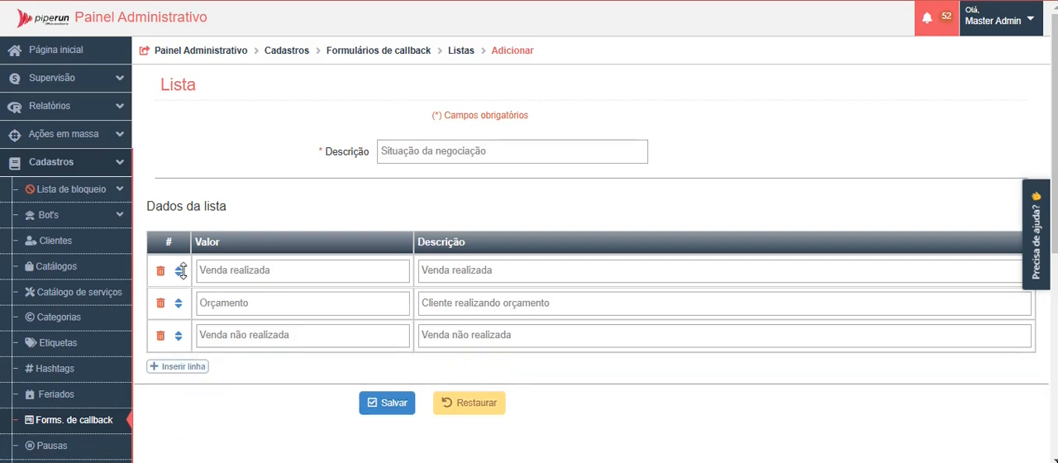
left_click_drag(178, 271, 137, 313)
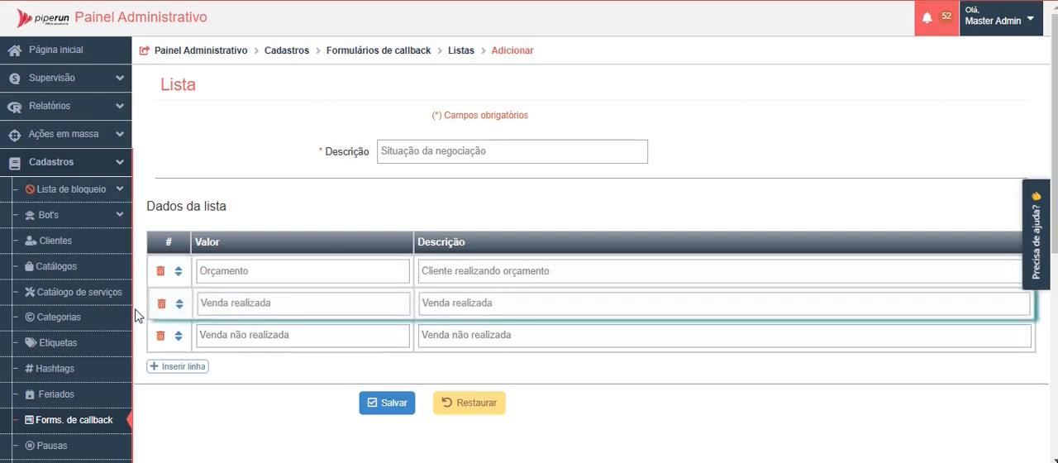
left_click(387, 409)
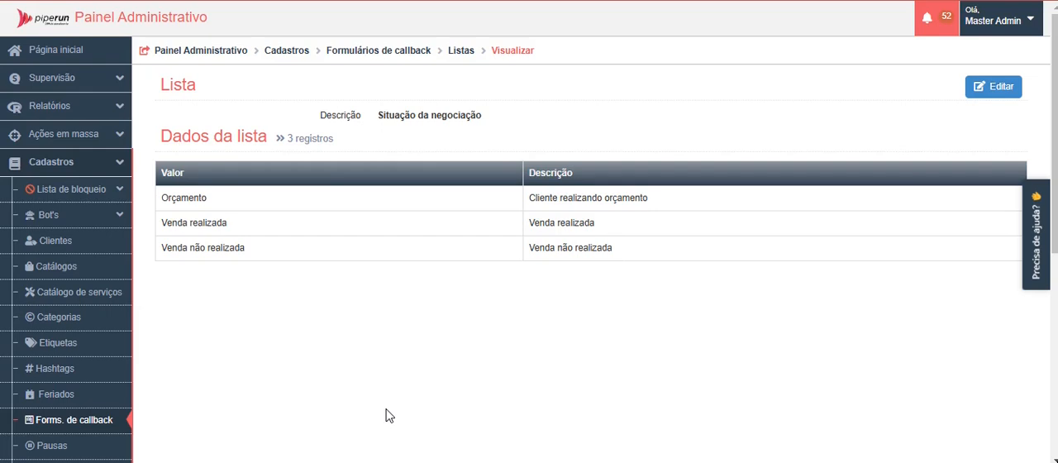
Step: Return to the callback forms and add a new form with the description "Qualificação de venda"
left_click(397, 51)
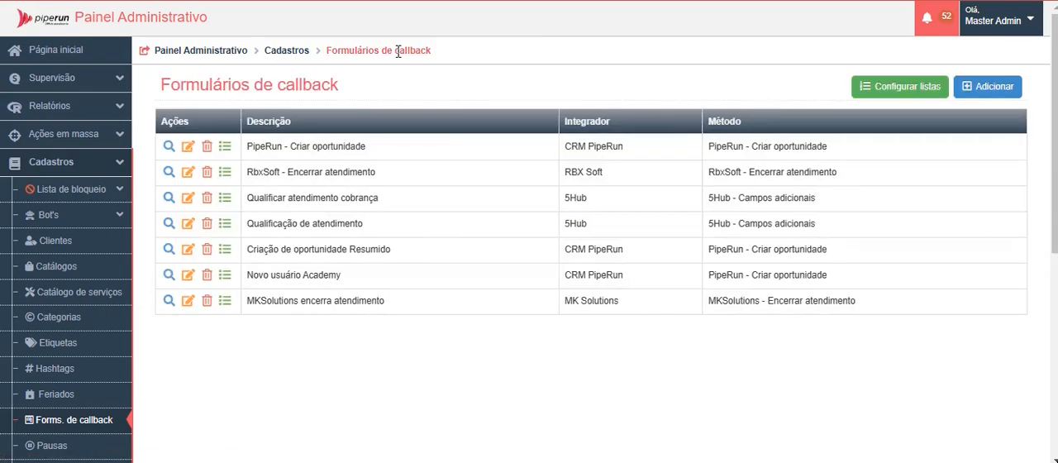
left_click(998, 91)
left_click(443, 154)
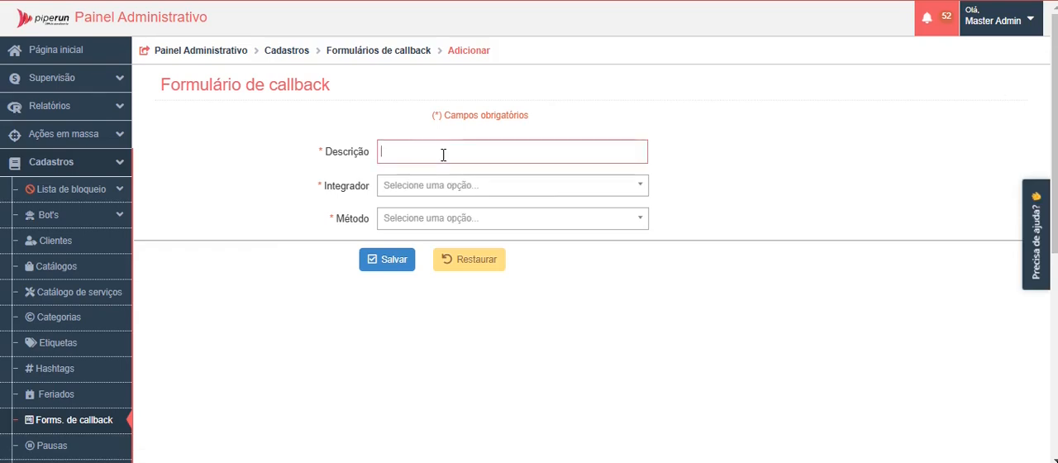
type("Qualificação de venda")
key("Tab")
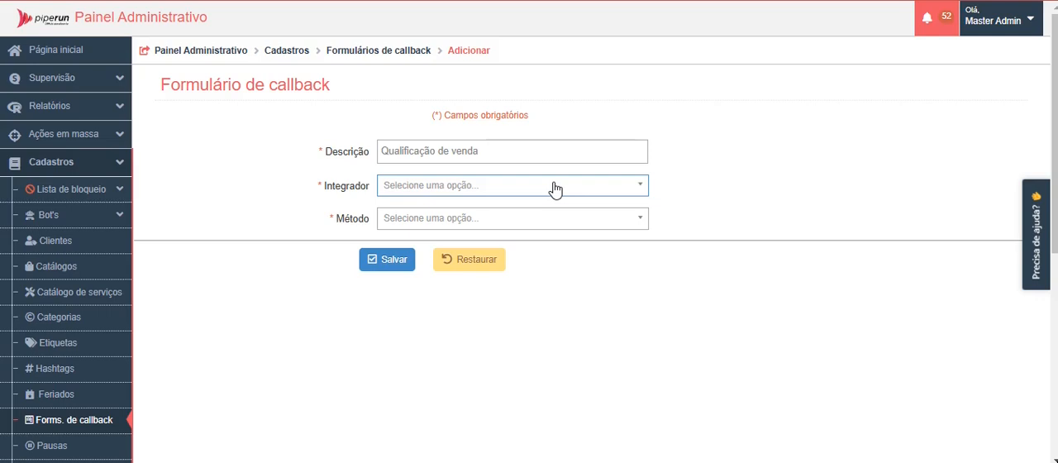
Step: Set the form's integrator to 5Hub and its method to "5Hub - Campos adicionais", and save it
left_click(554, 190)
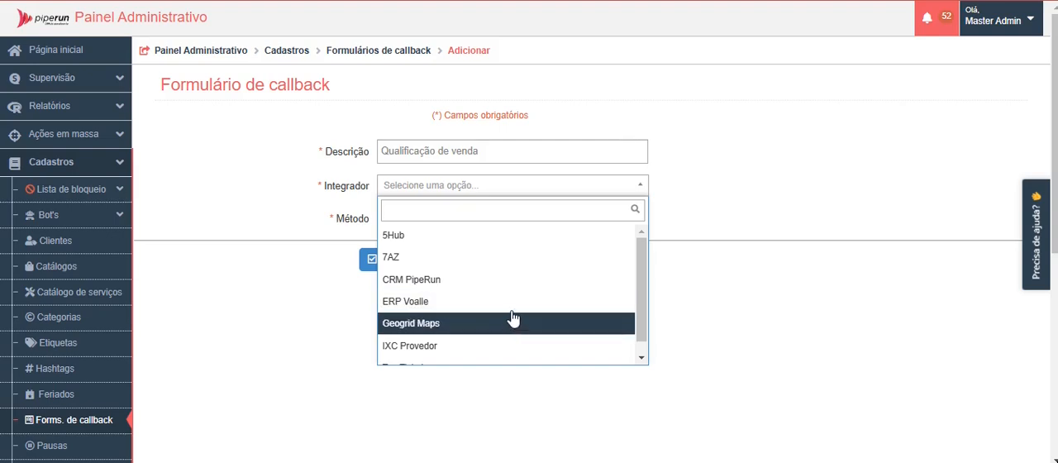
left_click(496, 239)
left_click(497, 227)
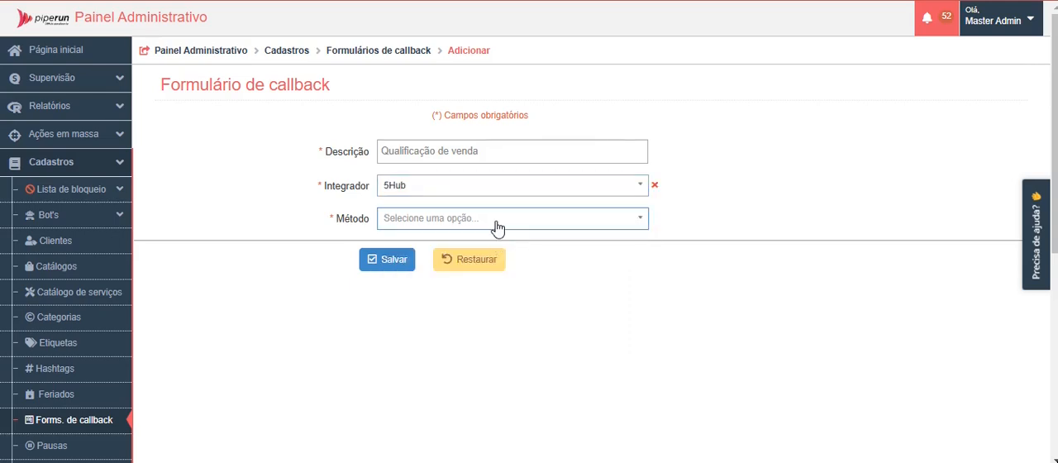
left_click(496, 225)
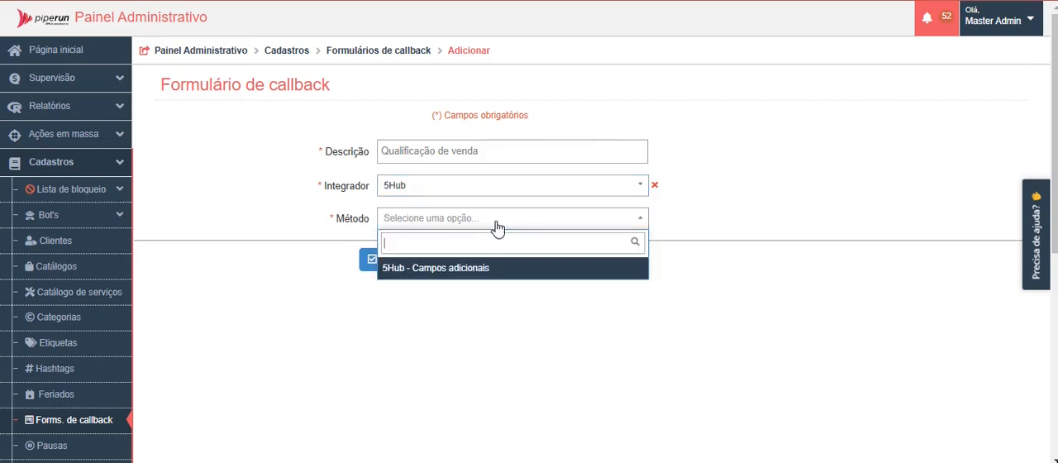
left_click(452, 276)
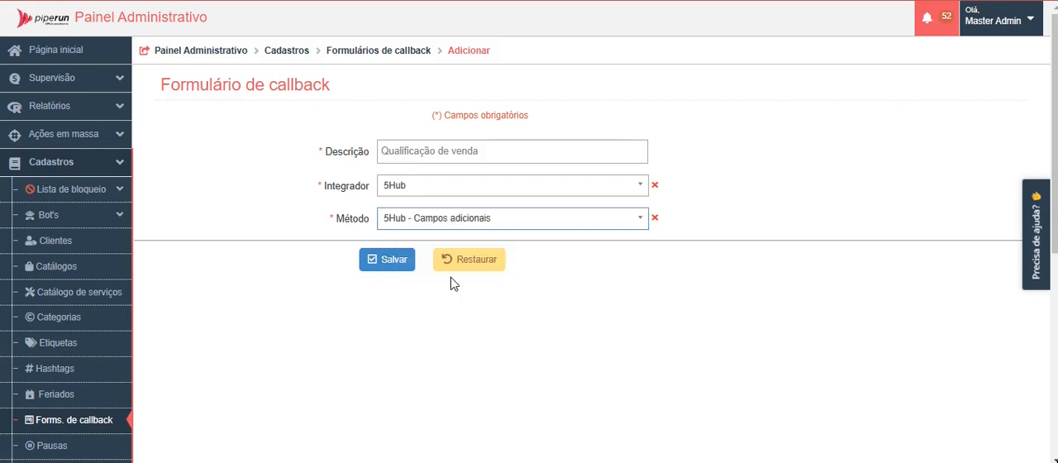
left_click(370, 261)
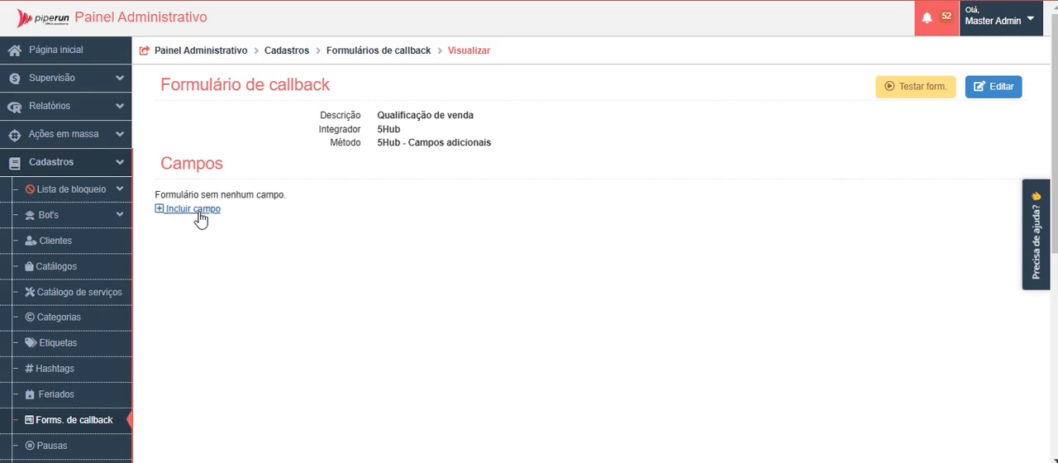
Step: Include a new field in the form with the description "Situação da negociação", leaving the observation empty
left_click(164, 214)
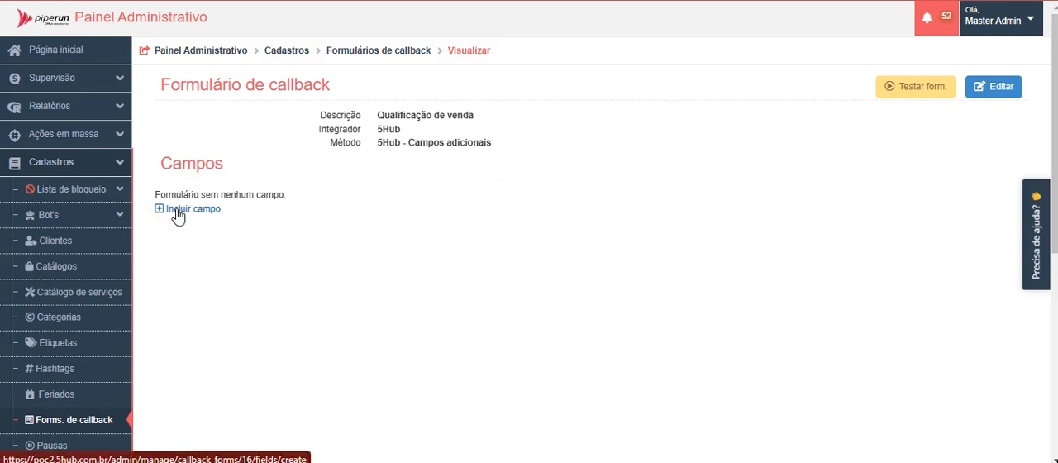
left_click(385, 155)
type("Situação da negociação")
key("Tab")
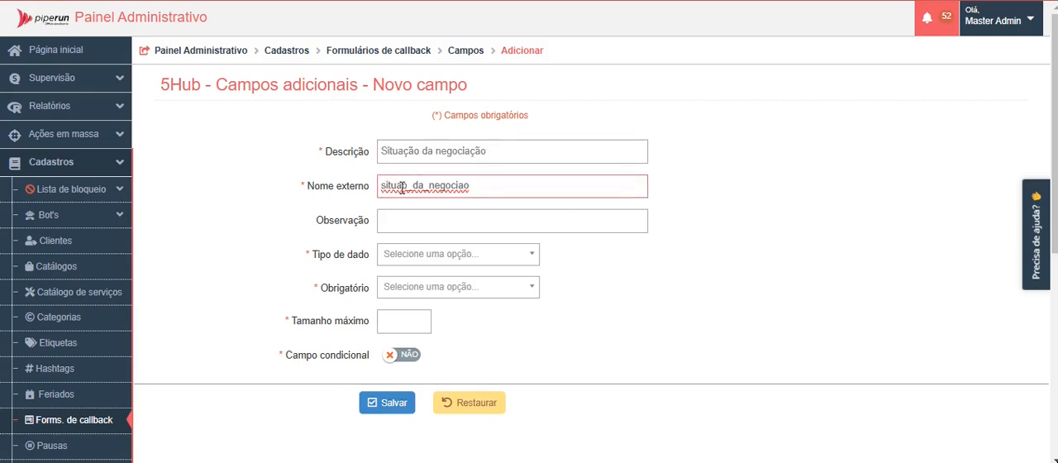
left_click(400, 227)
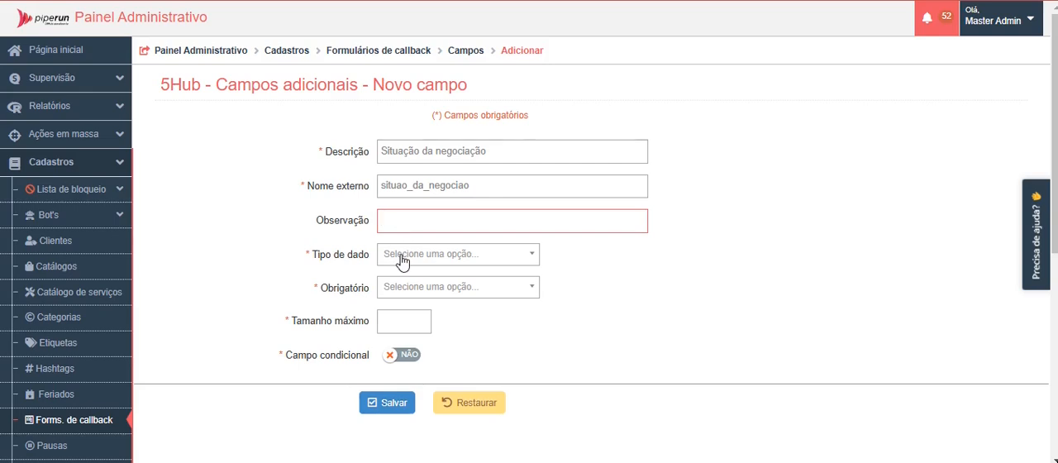
Step: Set the field's data type to Lista and its list type to "Situação da negociação"
left_click(403, 261)
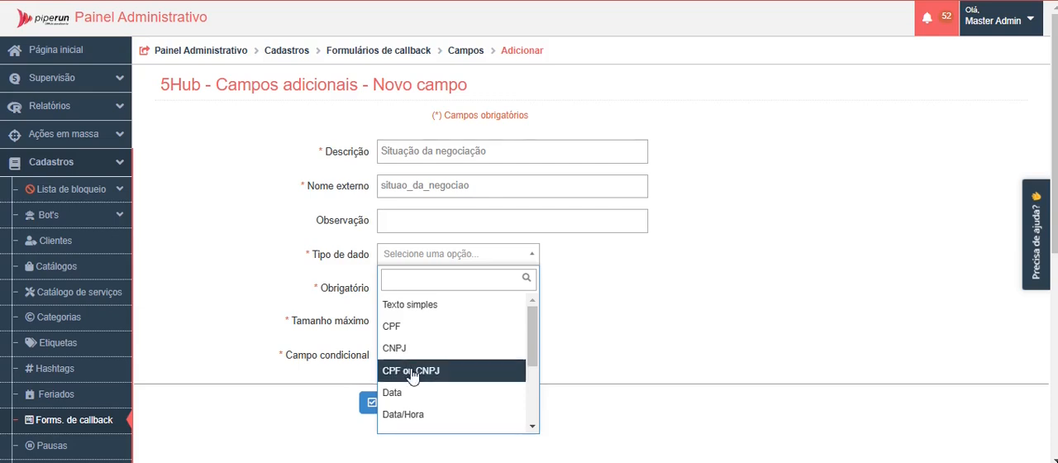
scroll(413, 398, "down", 2)
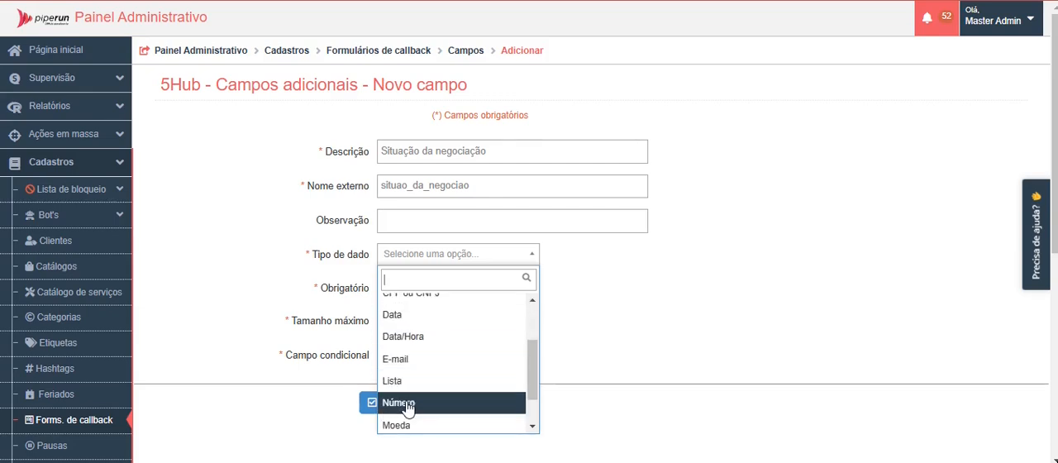
scroll(408, 427, "down", 2)
scroll(407, 427, "down", 1)
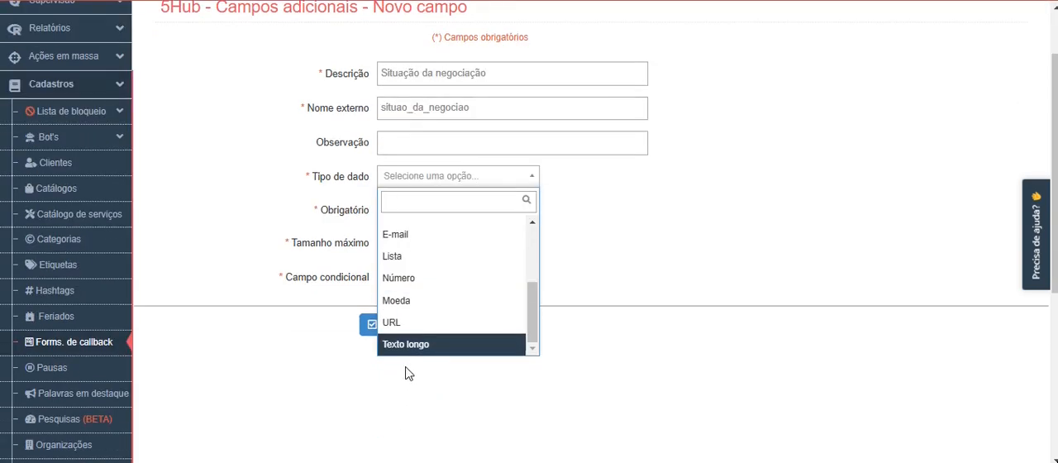
left_click(404, 263)
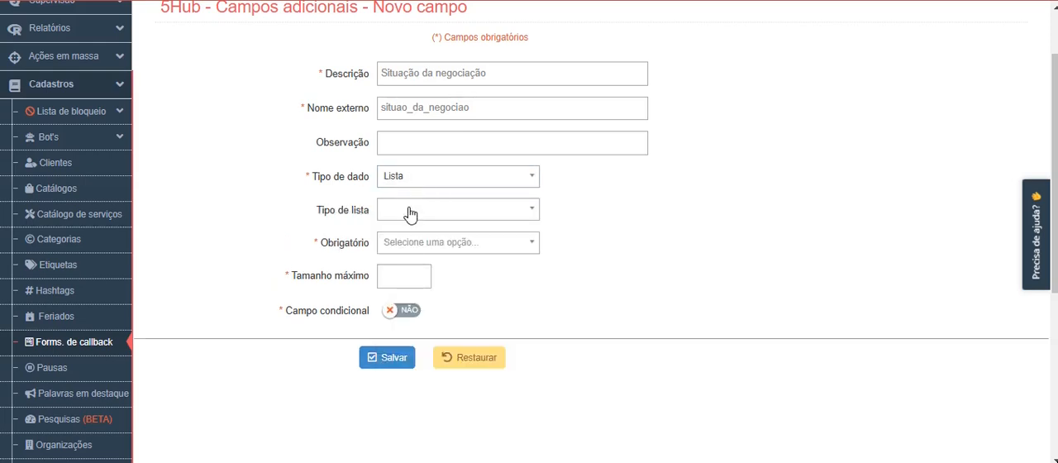
left_click(410, 213)
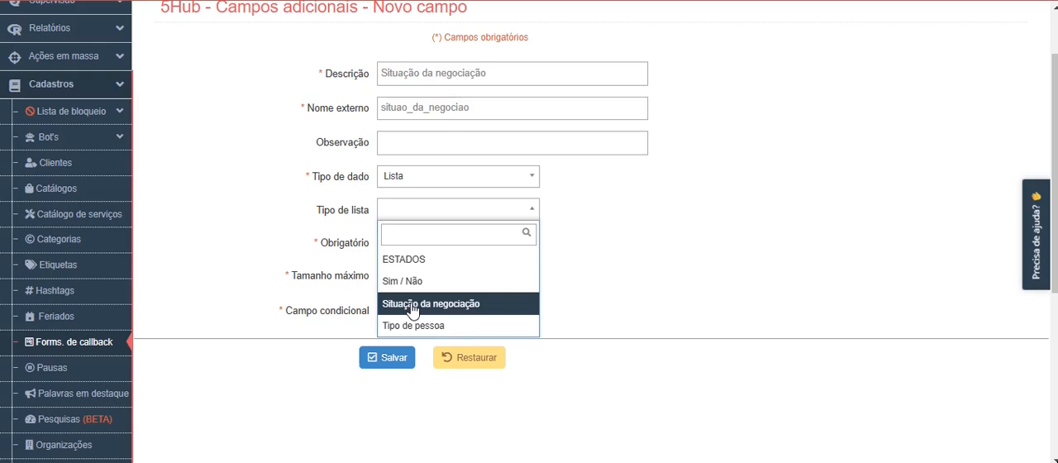
left_click(412, 304)
Step: Make the field mandatory with a maximum size of 250, and enable its conditional field option
left_click(395, 252)
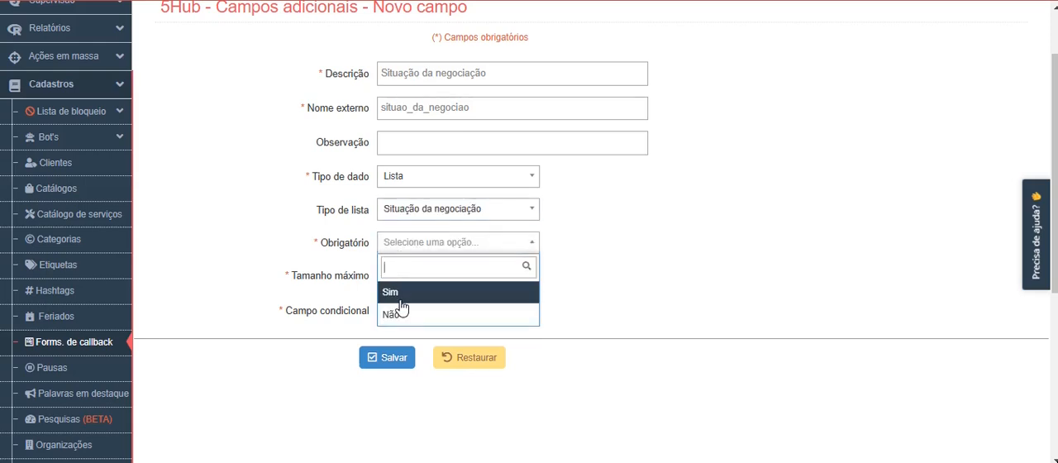
left_click(396, 298)
left_click(397, 276)
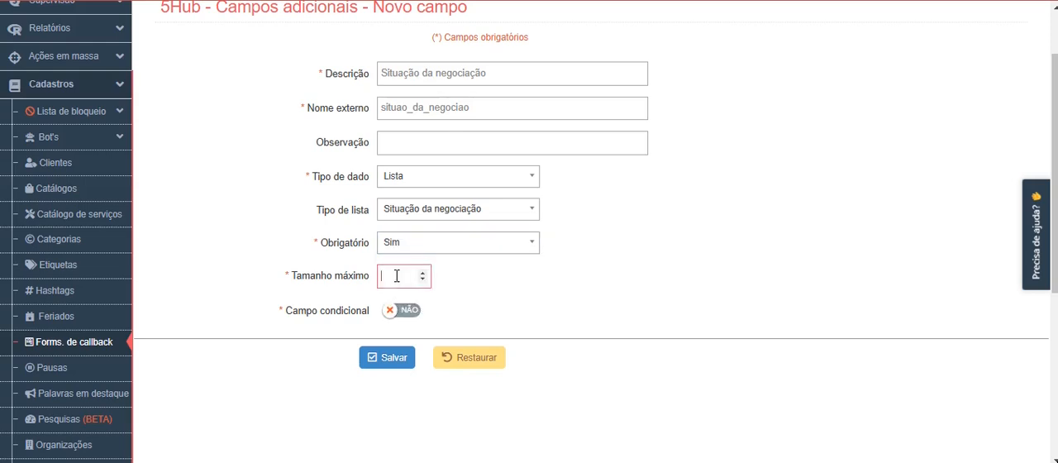
type("250")
left_click(402, 312)
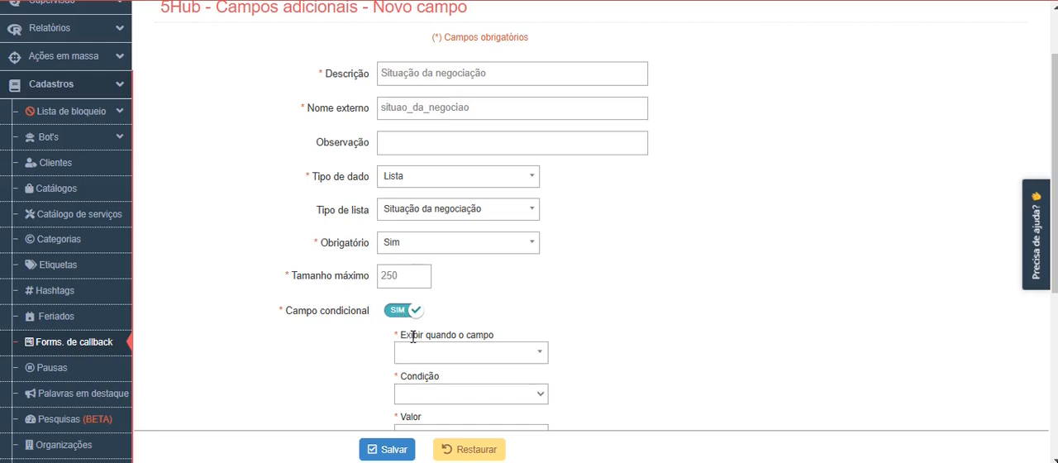
scroll(405, 326, "down", 1)
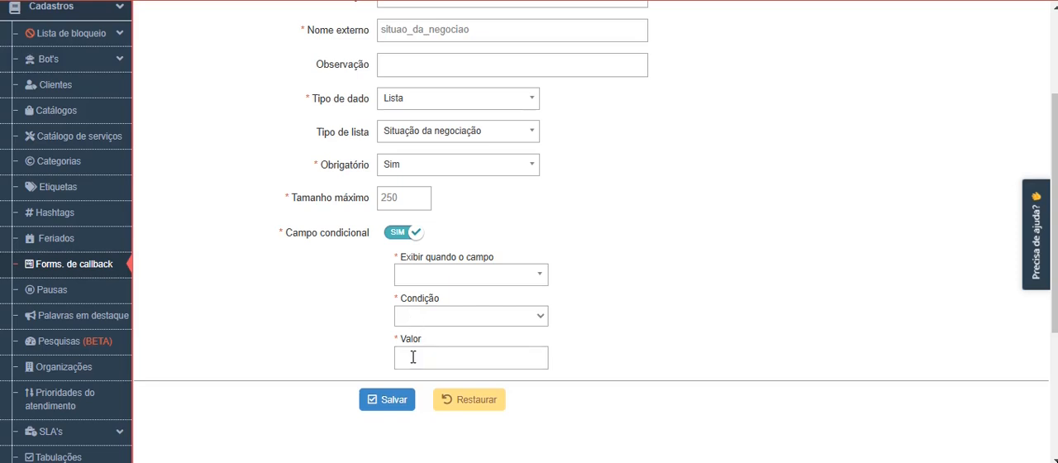
Step: Turn off the conditional field option for the "Situação da negociação" field and save the field
left_click(397, 233)
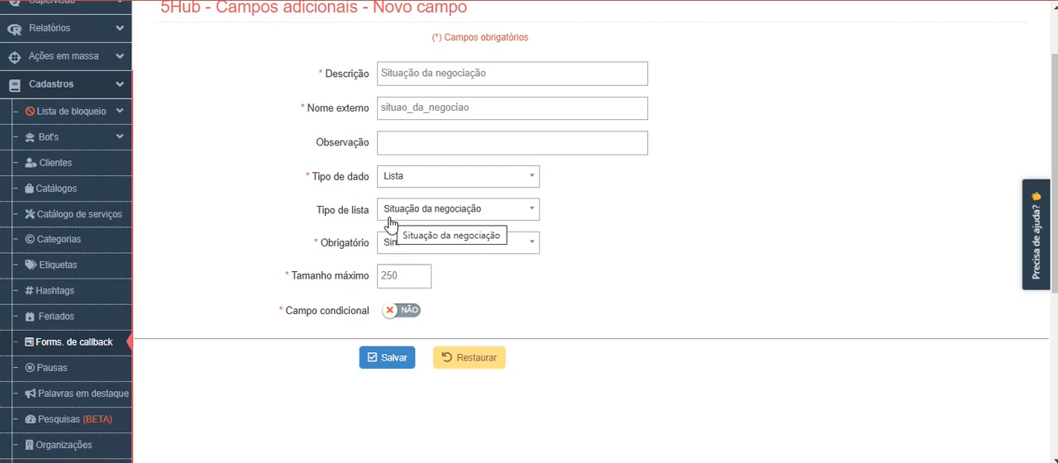
left_click(396, 358)
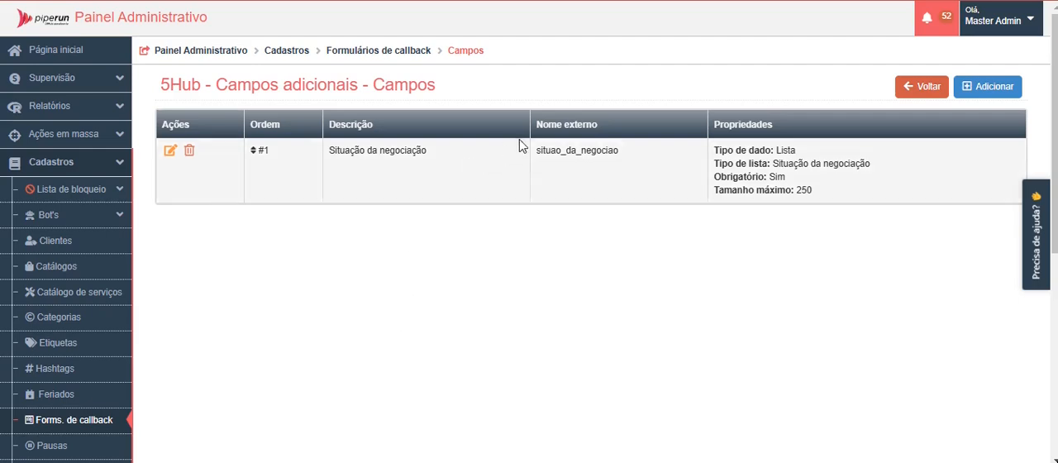
Step: Add another field with the description "Valor da venda" and the observation "Informe o valor de fechamento da venda"
left_click(988, 86)
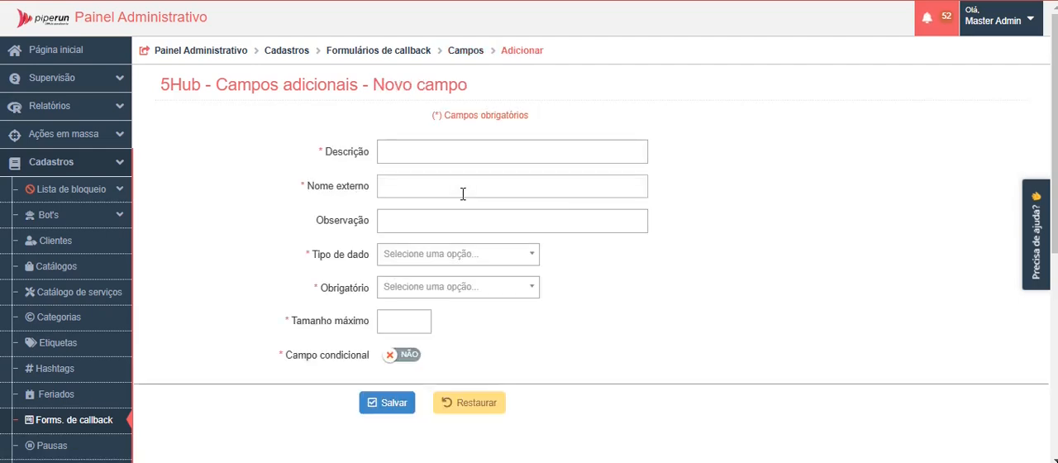
left_click(422, 150)
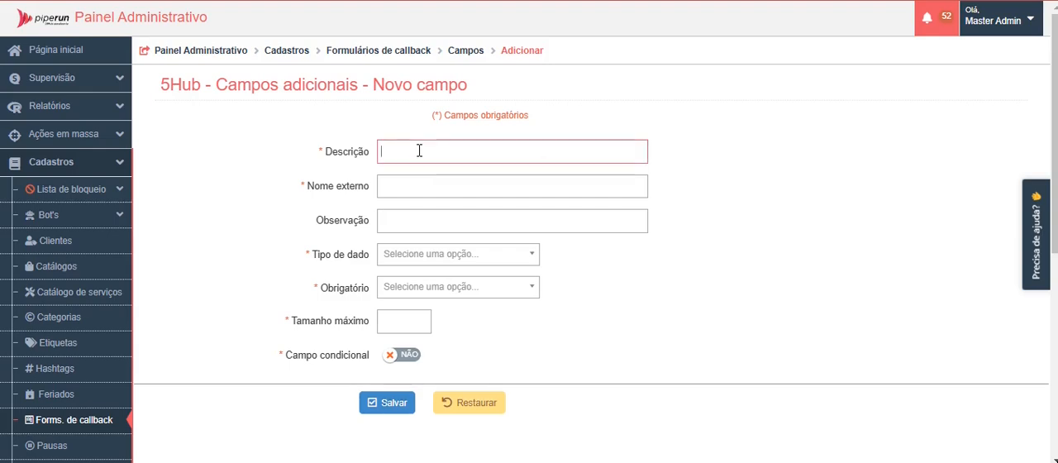
type("Valor da venda")
left_click(389, 185)
left_click(391, 219)
type("Informe o valor de fechamento da venda")
Step: Set the new field's data type to Moeda, make it mandatory and give it a maximum size of 250
left_click(421, 256)
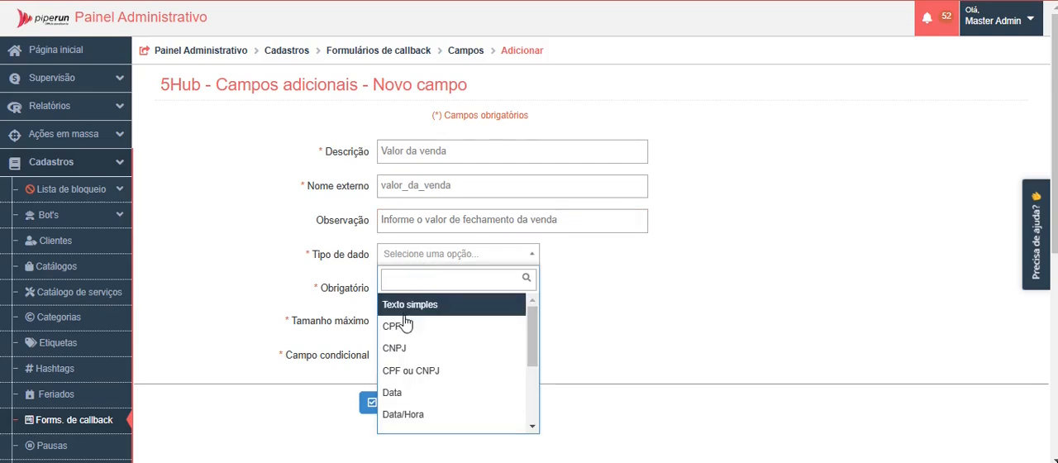
scroll(407, 389, "down", 3)
left_click(399, 424)
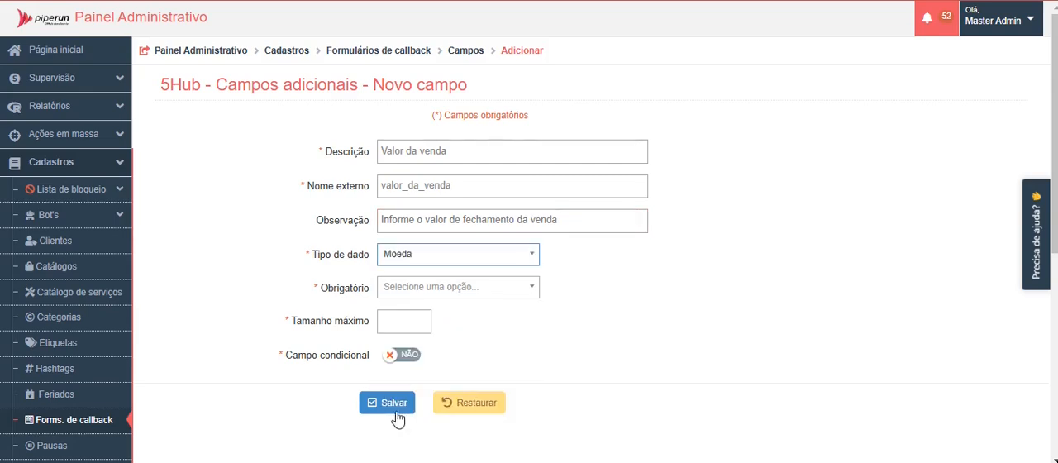
left_click(416, 294)
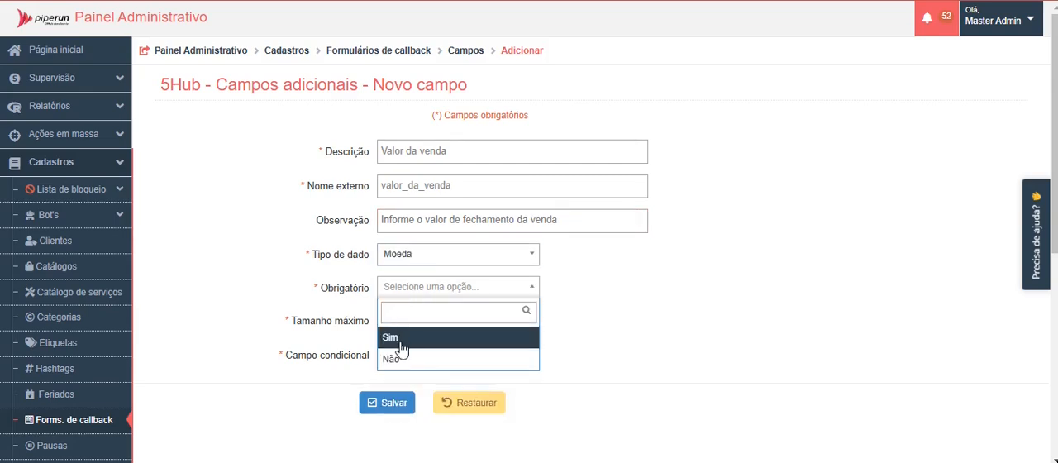
left_click(401, 339)
left_click(398, 324)
type("250")
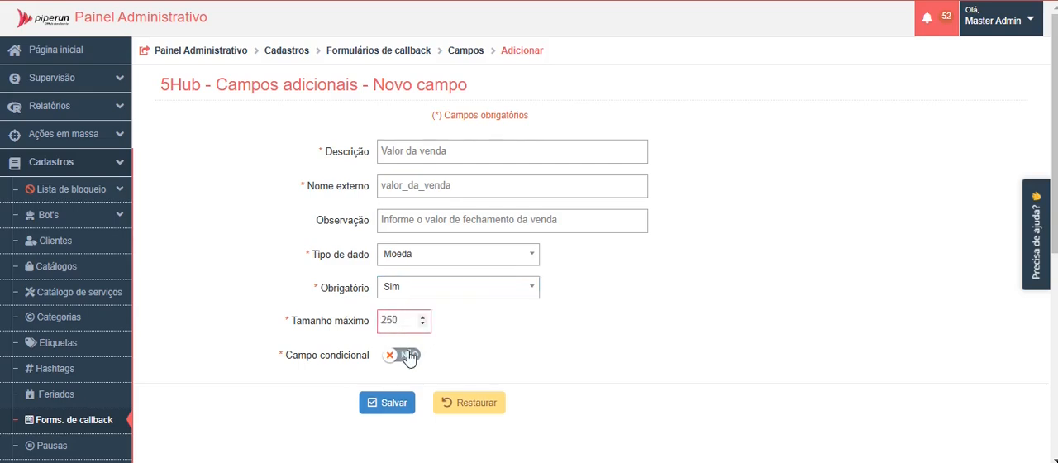
Step: Make the field conditional, displayed when "Situação da negociação" meets "For igual a" with the value "Venda realizada", and save it
left_click(407, 357)
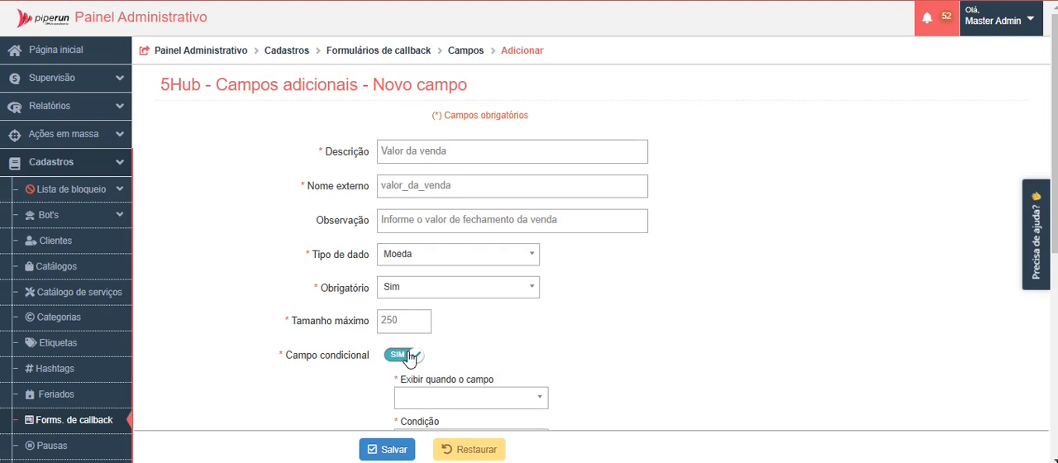
scroll(409, 351, "down", 1)
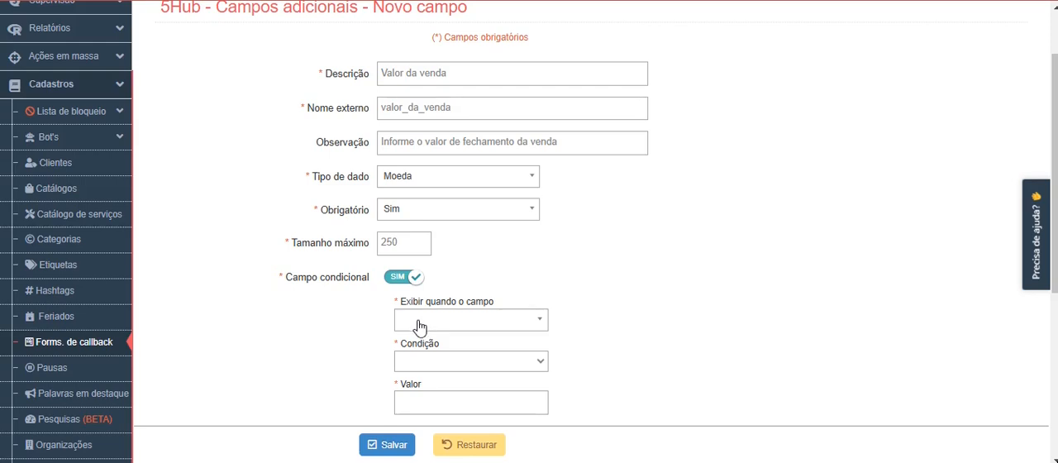
left_click(419, 323)
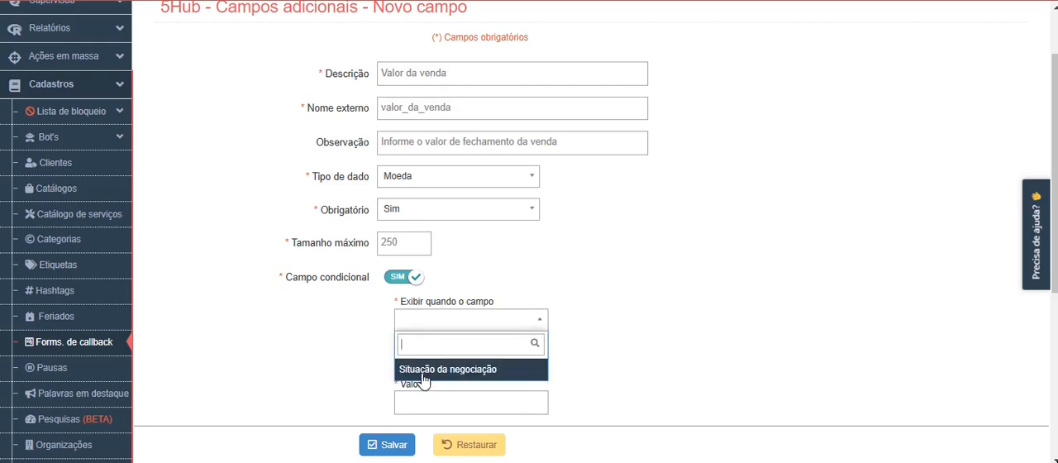
left_click(424, 371)
left_click(419, 374)
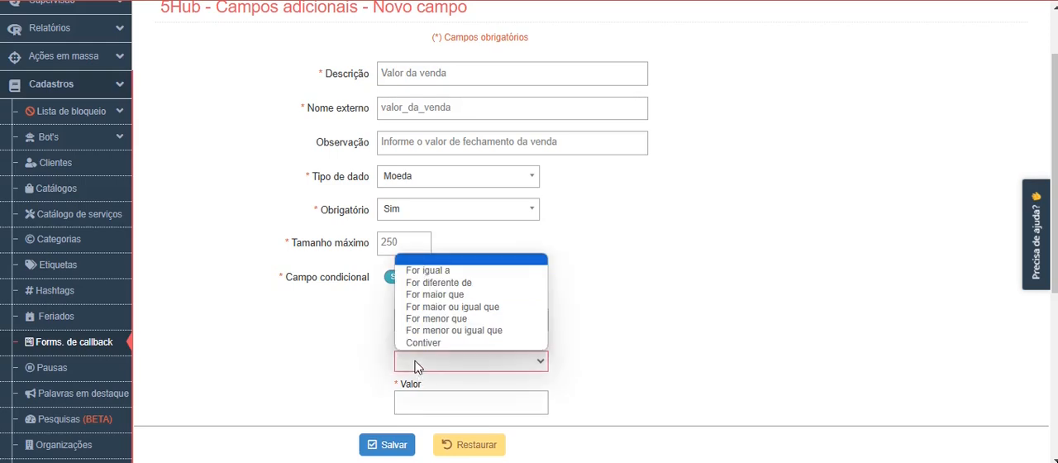
left_click(417, 270)
left_click(429, 402)
type("Venda realizada")
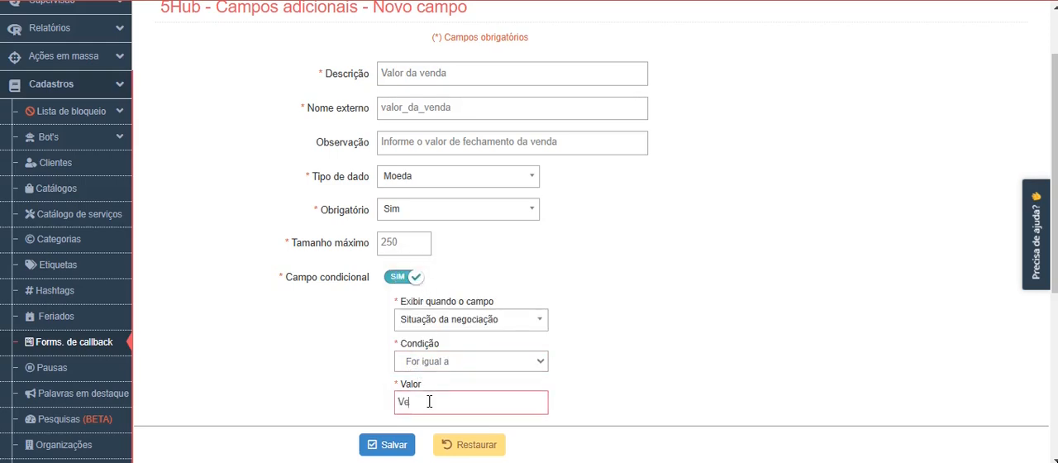
scroll(414, 356, "down", 2)
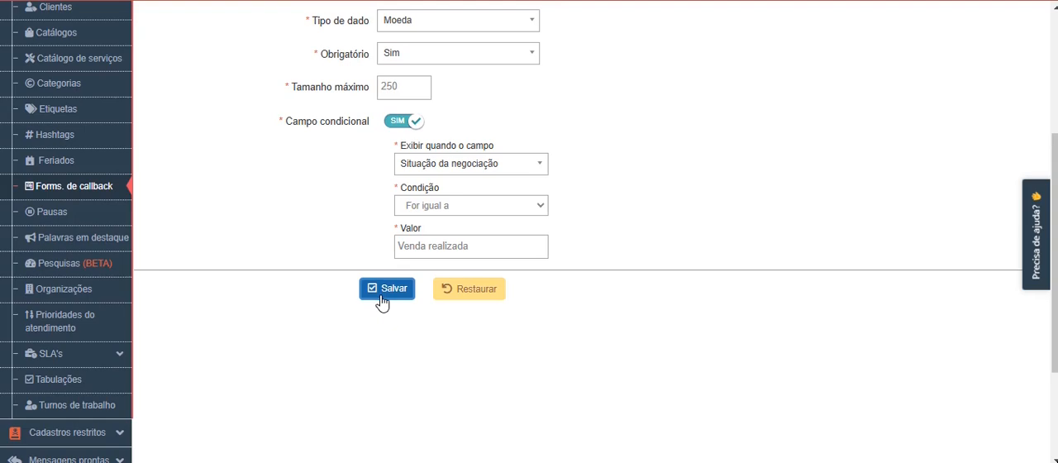
left_click(382, 289)
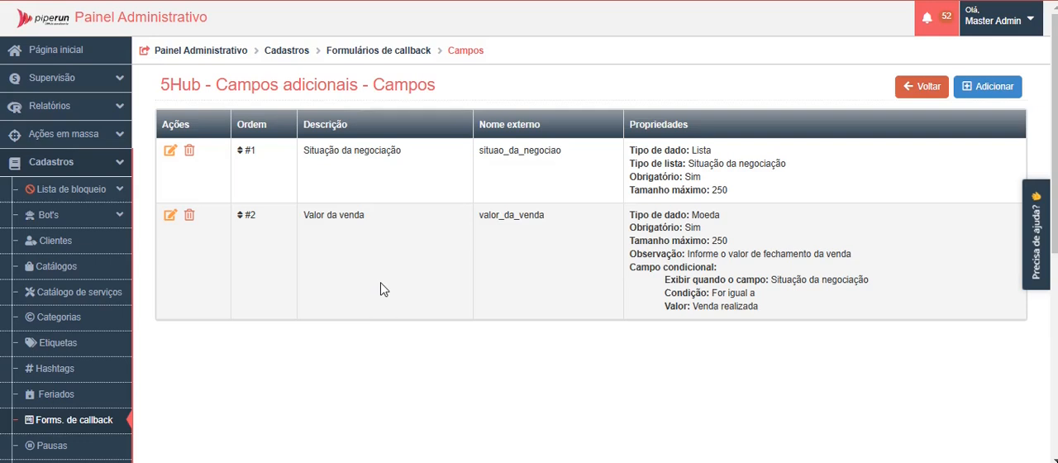
Step: View the "Qualificação de venda" callback form's details and start a test of the form
left_click(378, 51)
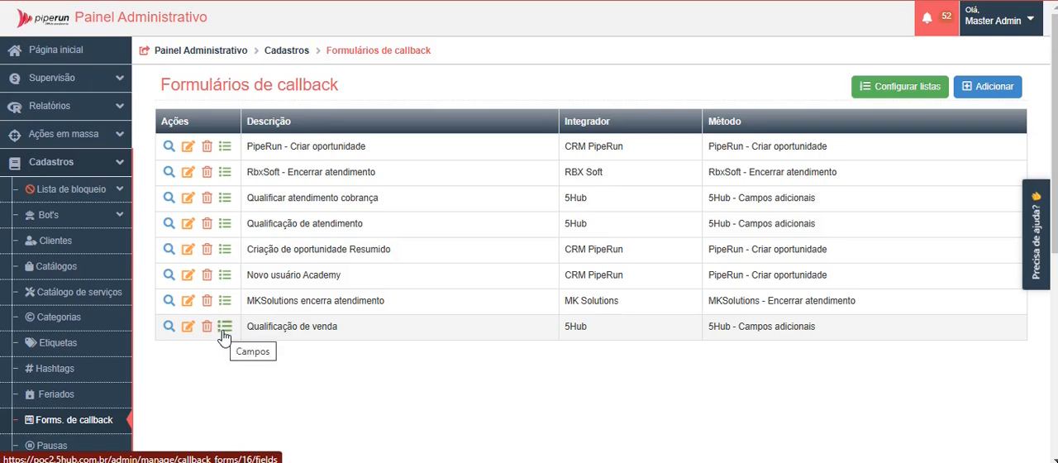
left_click(168, 327)
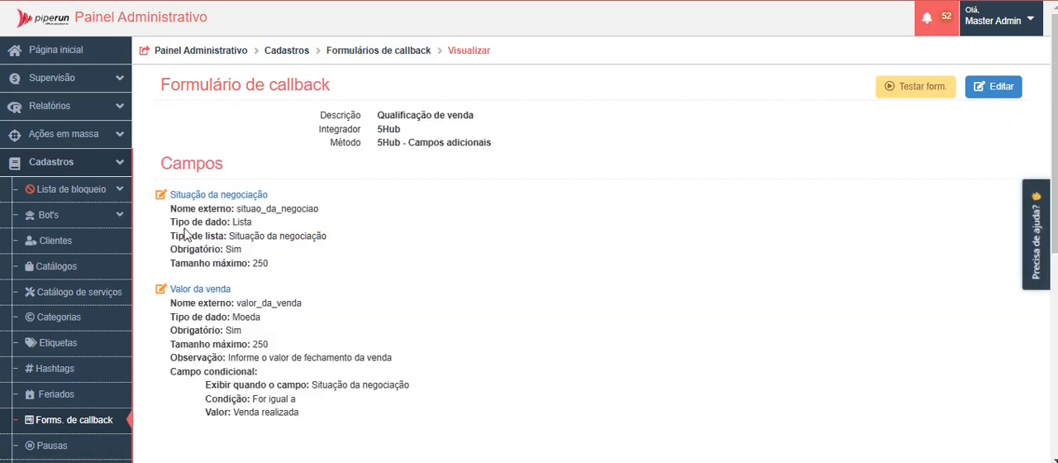
left_click(913, 89)
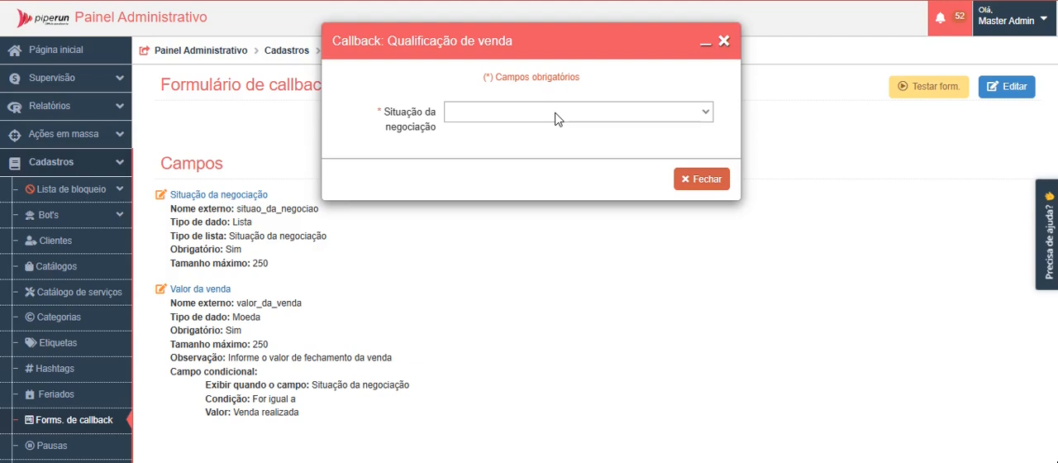
Step: Test the conditional field by choosing "Venda realizada" and then "Venda não realizada" as the negotiation status, and close the test
left_click(473, 116)
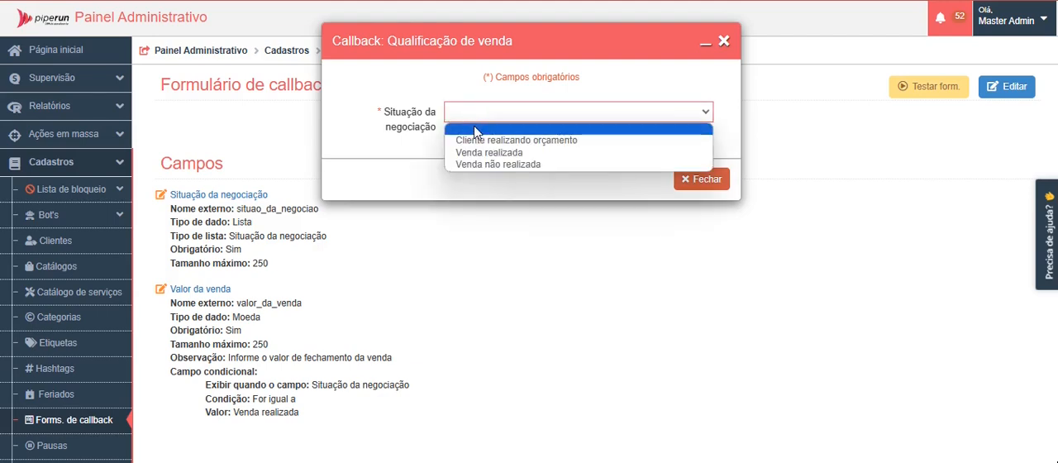
left_click(472, 154)
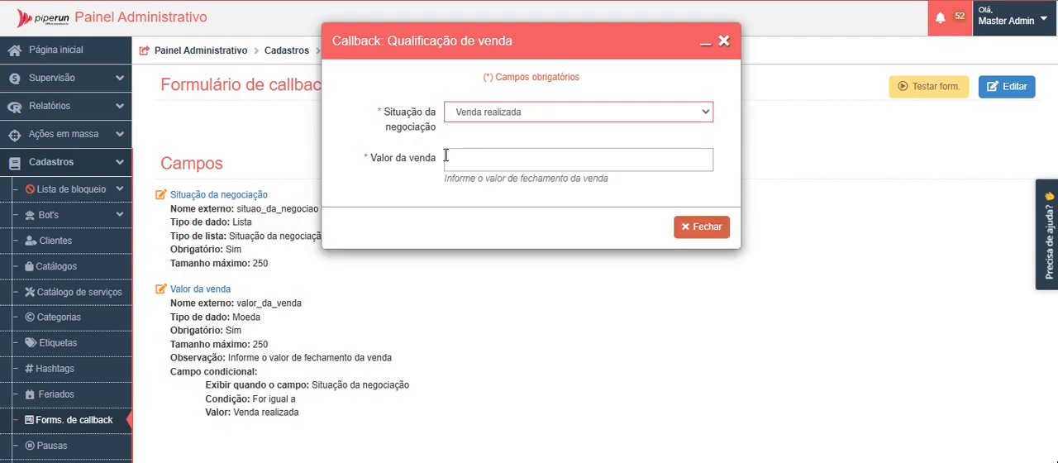
left_click(470, 168)
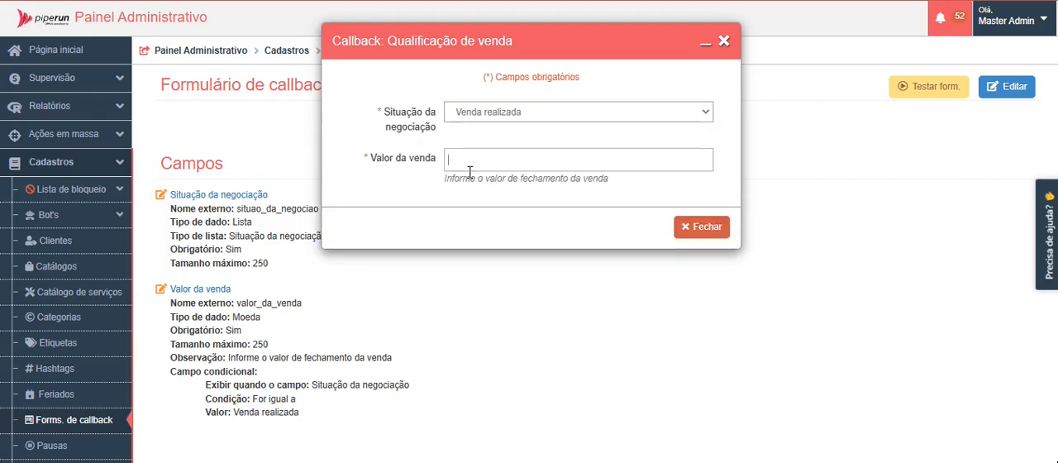
left_click(485, 115)
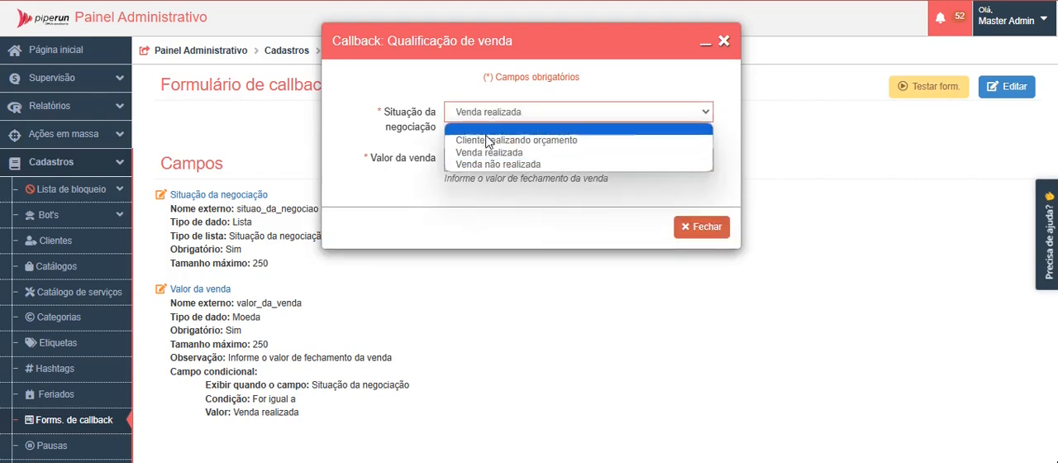
left_click(481, 164)
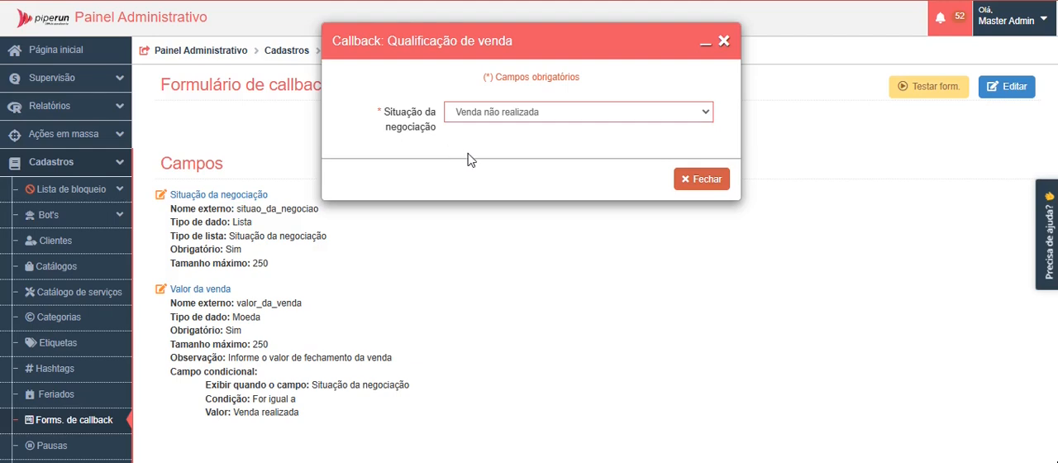
left_click(701, 180)
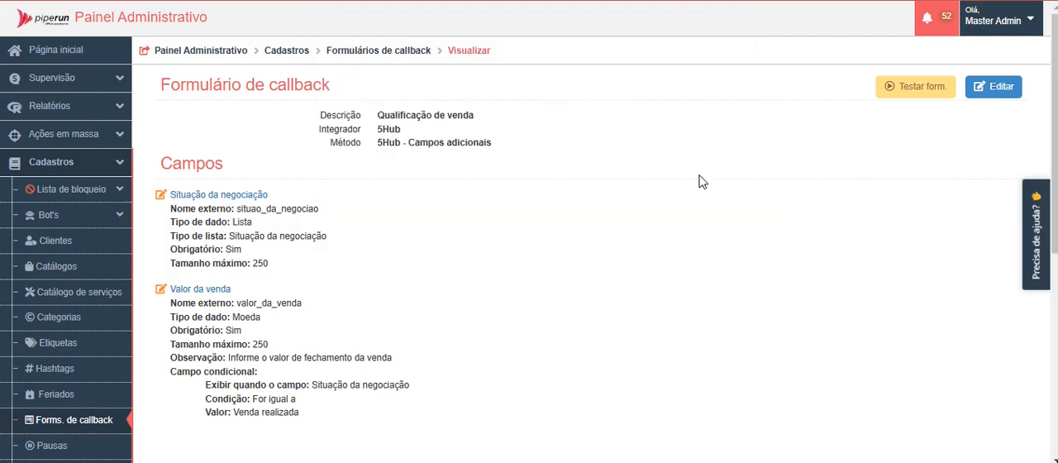